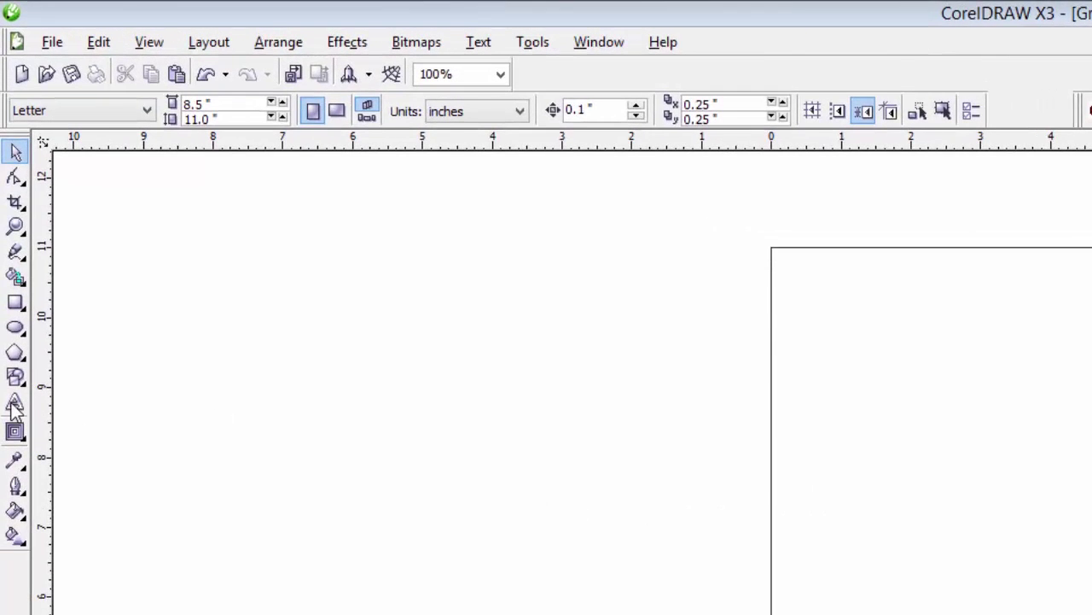
- Type the word IOLINE as Arial text on the page and select it
left_click(16, 402)
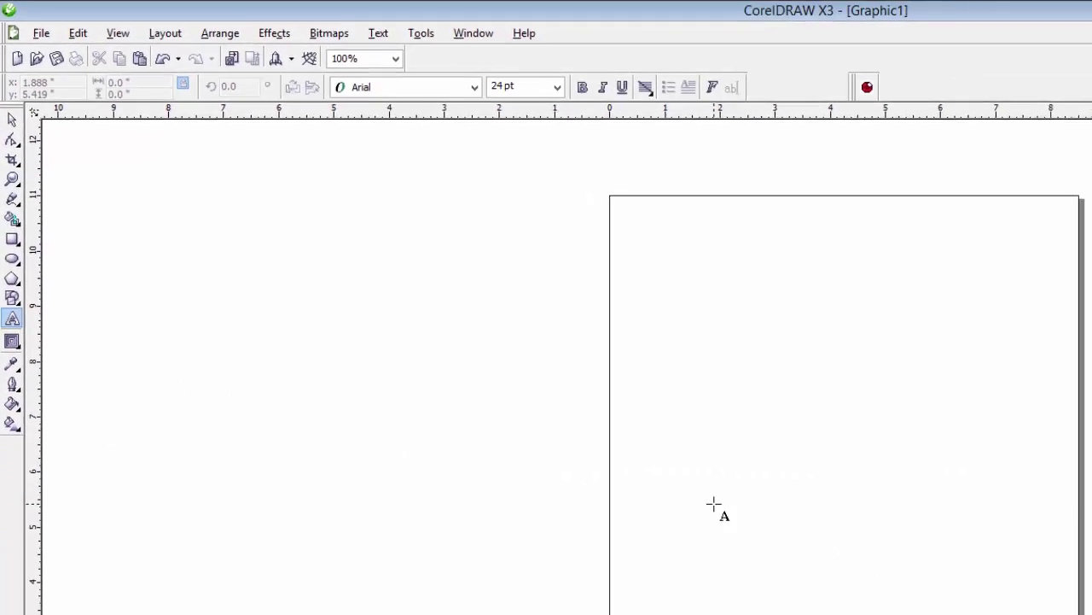
left_click(454, 317)
type("OLINE")
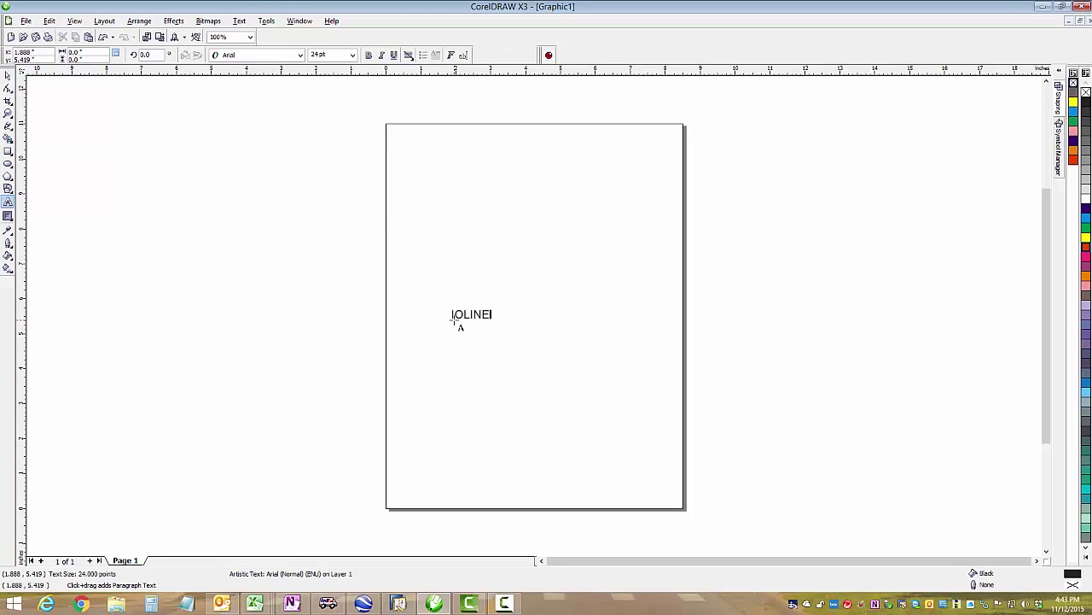
left_click(8, 76)
- Enlarge IOLINE to 126.566 pt, shift it up-left, and zoom in closely around it
left_click_drag(493, 321, 653, 384)
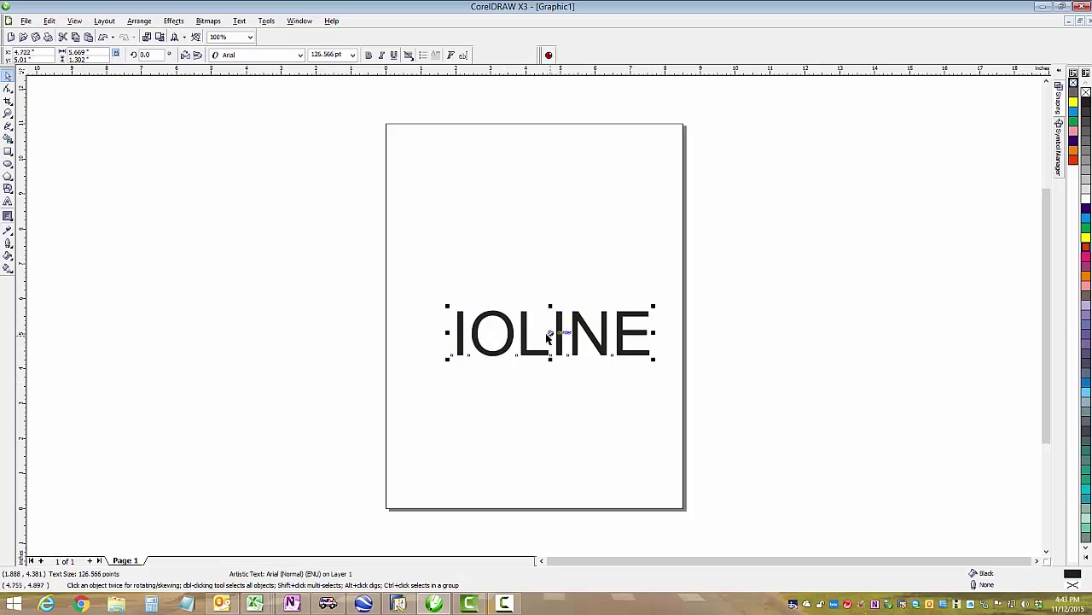
left_click_drag(551, 332, 530, 304)
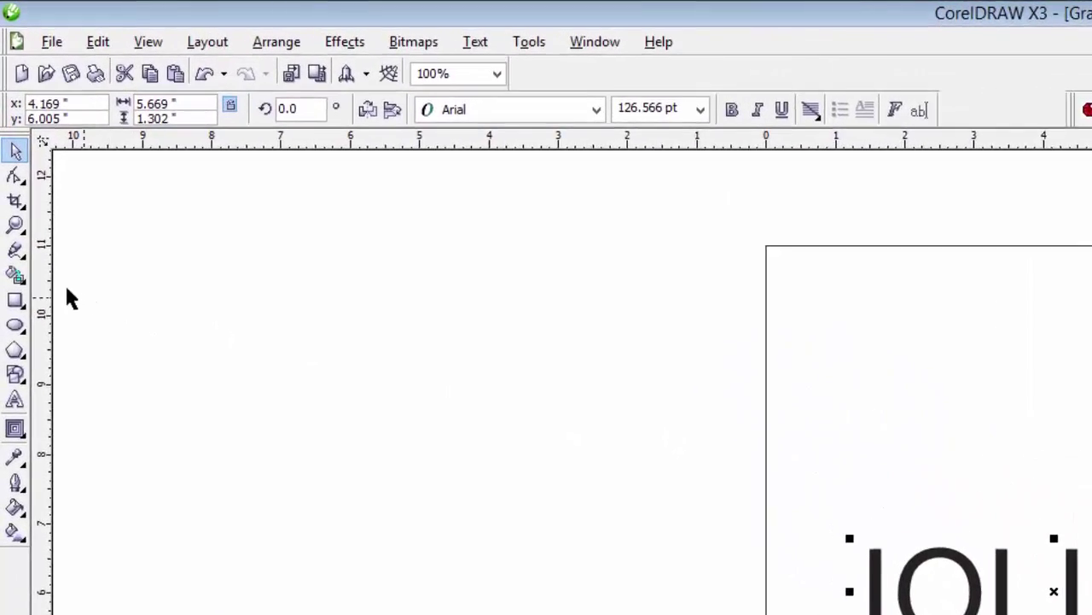
left_click(15, 225)
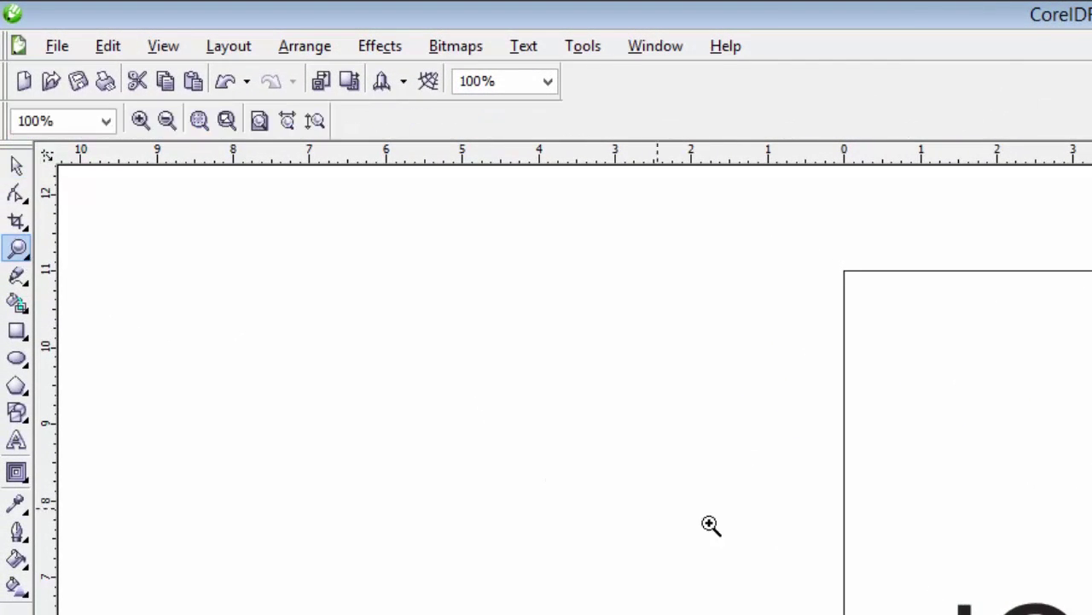
left_click_drag(741, 461, 679, 353)
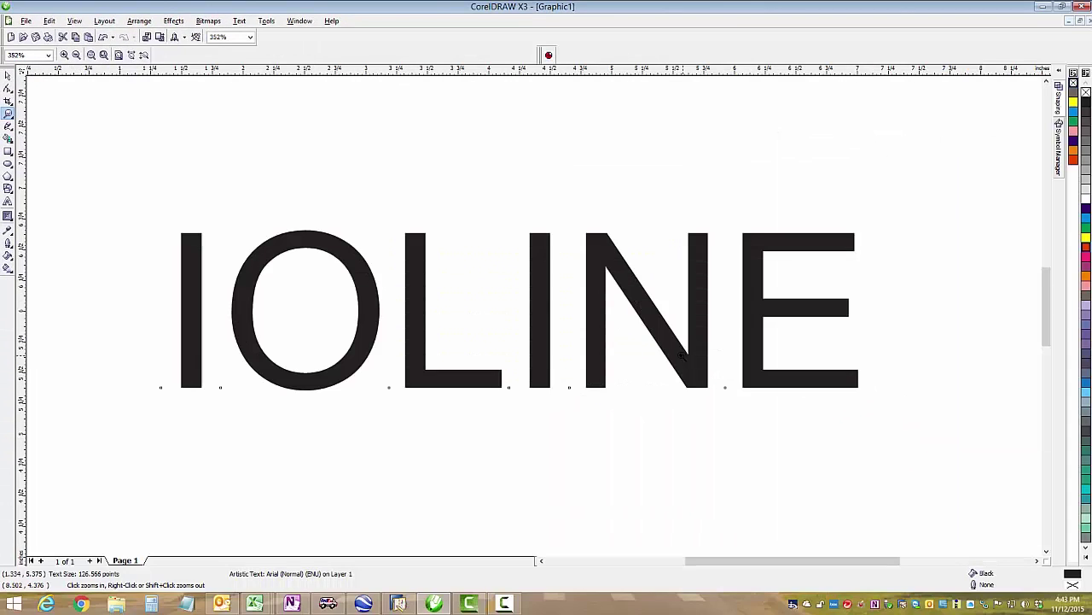
left_click(7, 77)
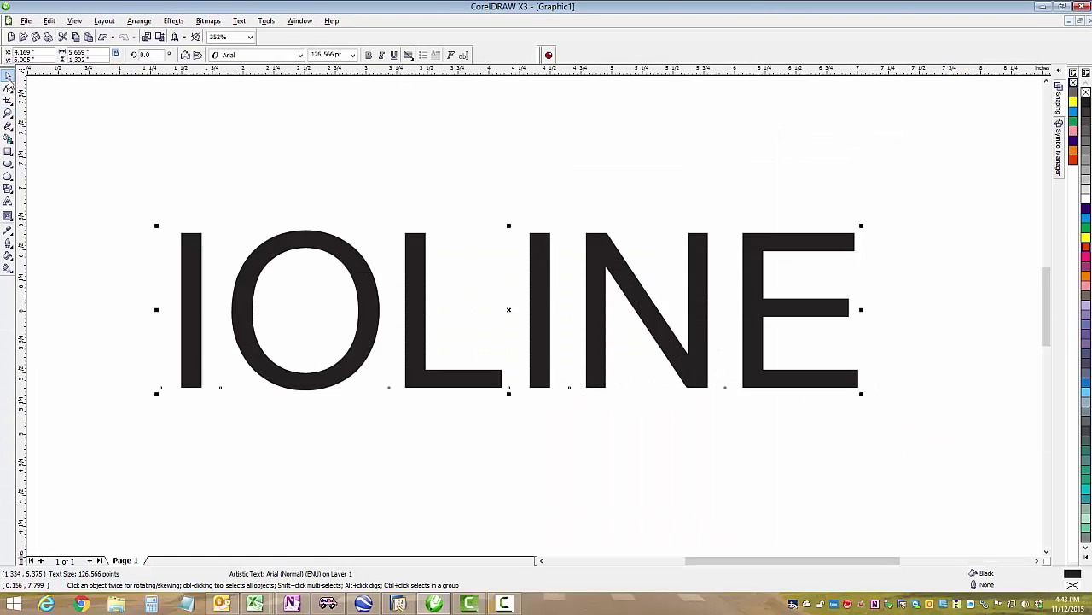
left_click(392, 179)
- Give IOLINE a 2-step outside contour with a 0.15-inch offset, then reselect the contour group
left_click(415, 250)
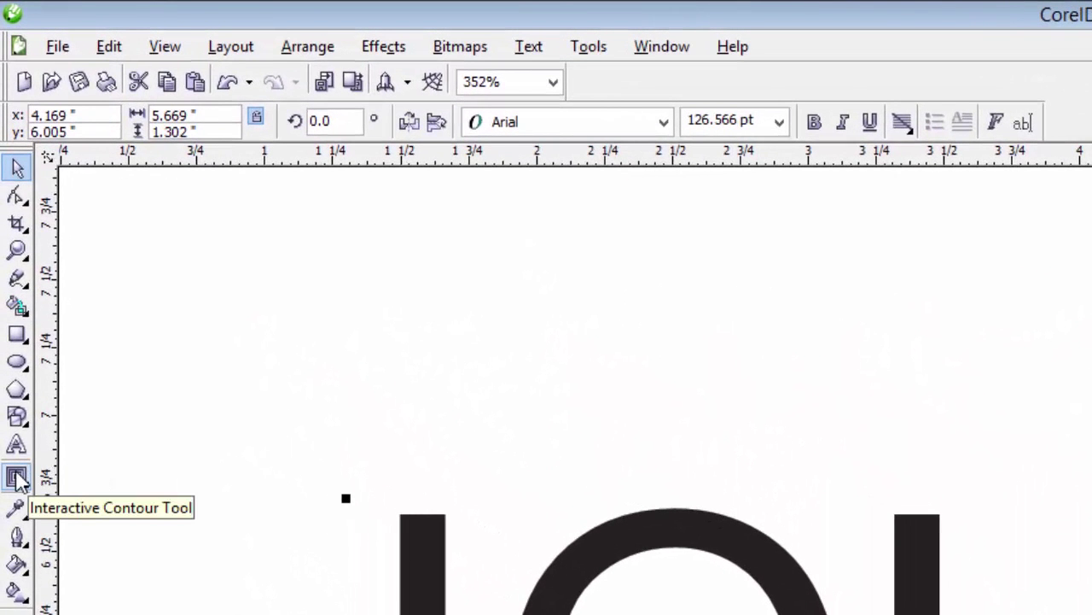
left_click(17, 478)
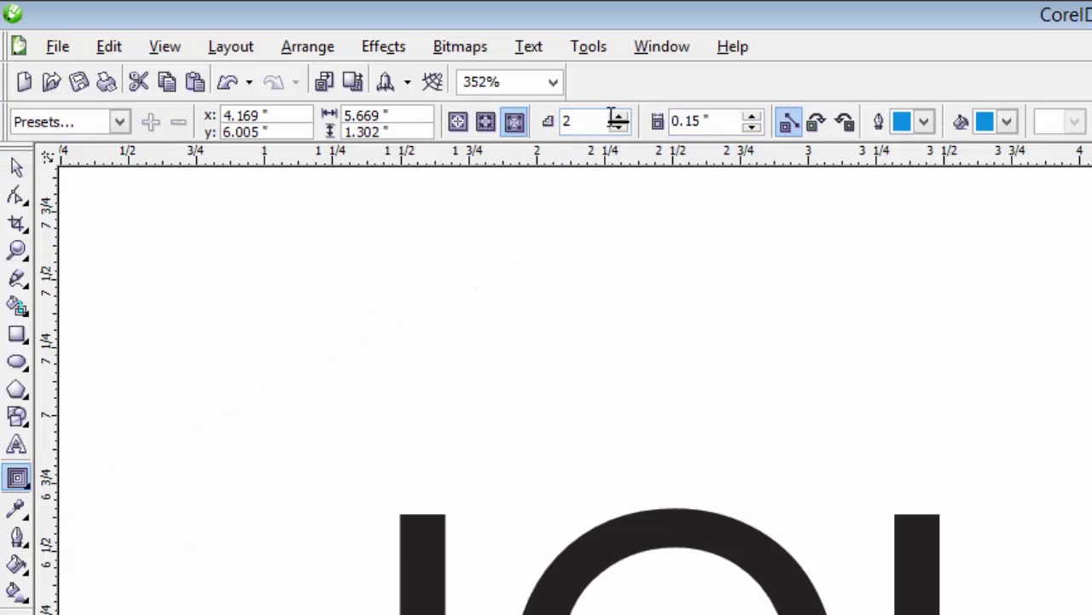
left_click(751, 119)
left_click(751, 128)
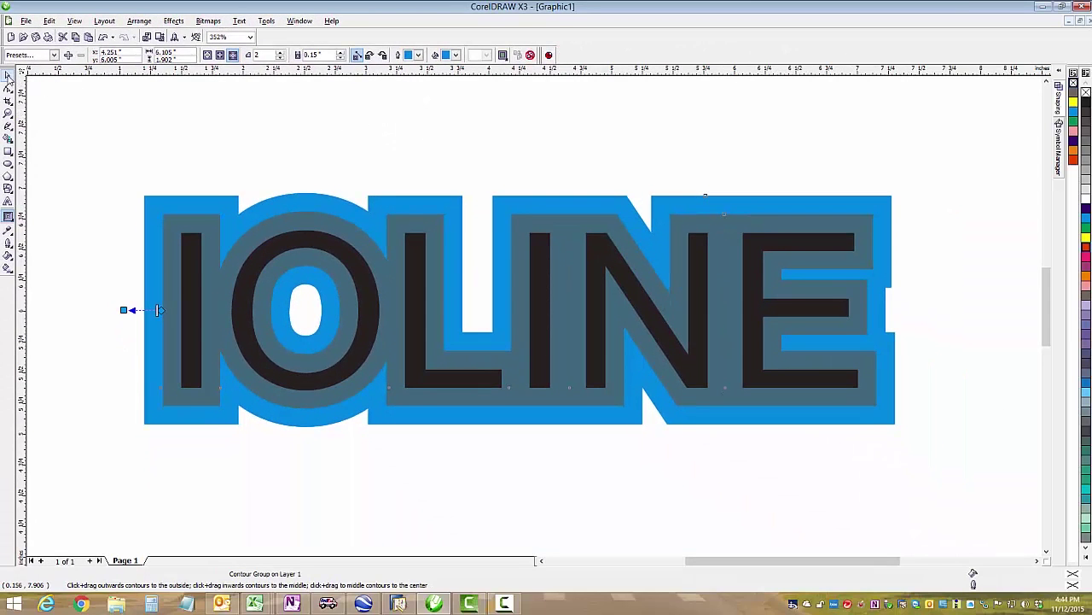
left_click(7, 75)
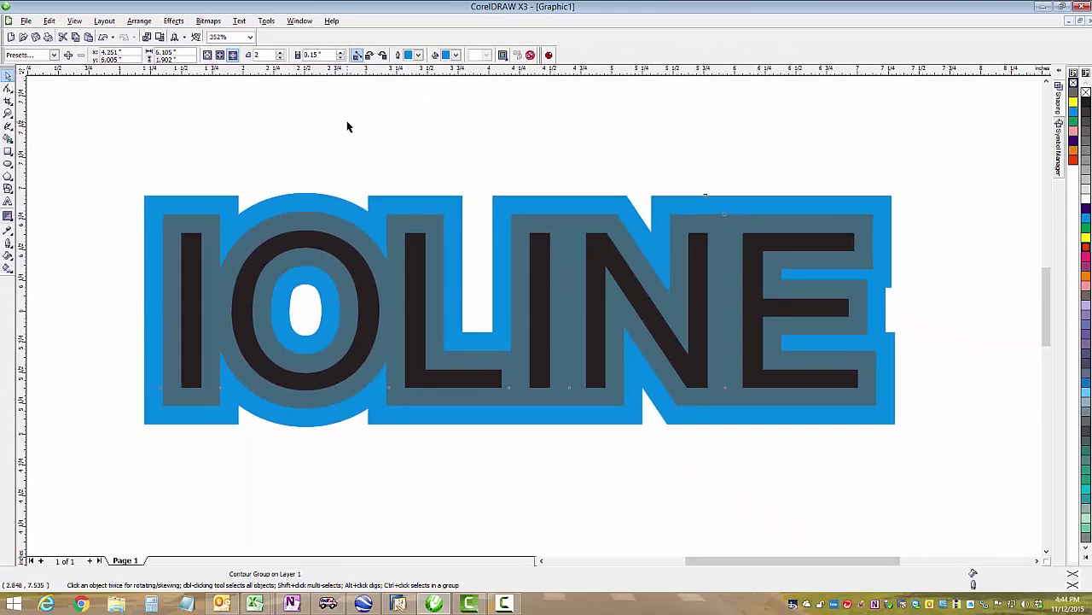
left_click(349, 128)
left_click(390, 205)
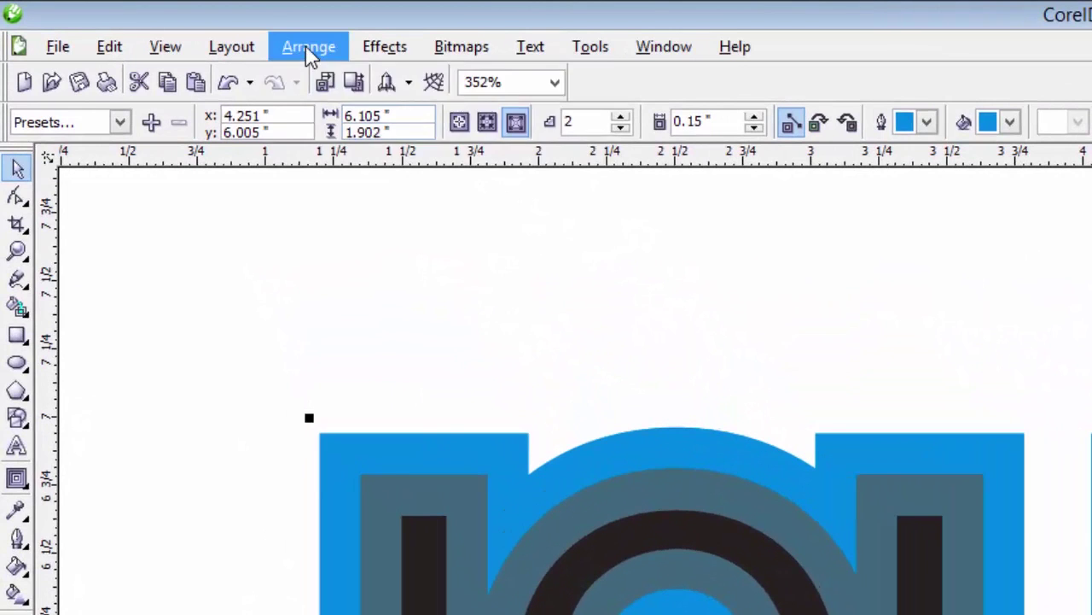
- Break the IOLINE contour group apart into separate objects
left_click(309, 47)
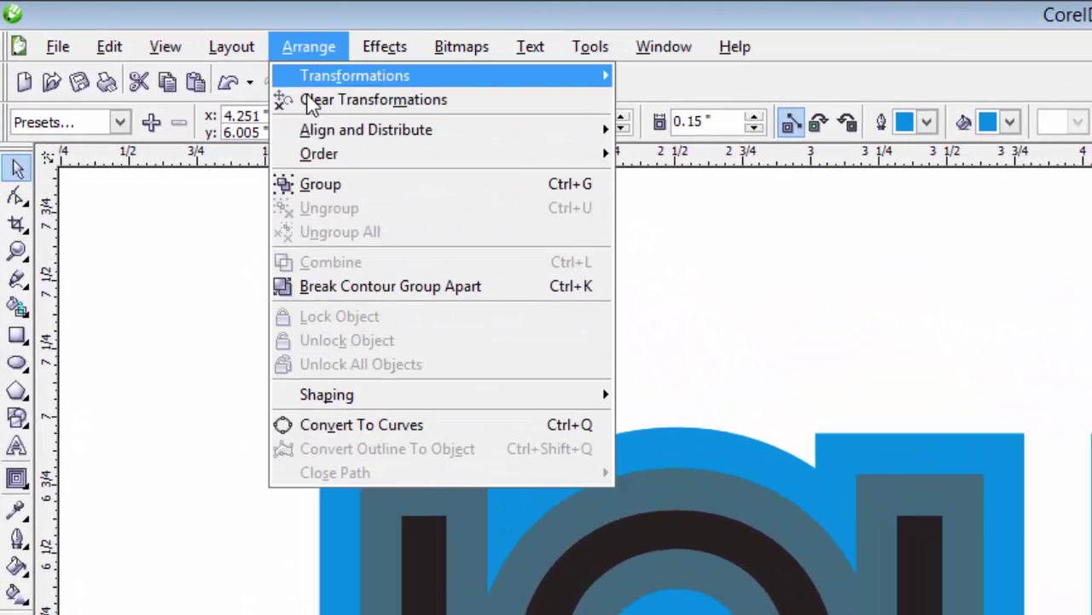
left_click(460, 287)
left_click(750, 286)
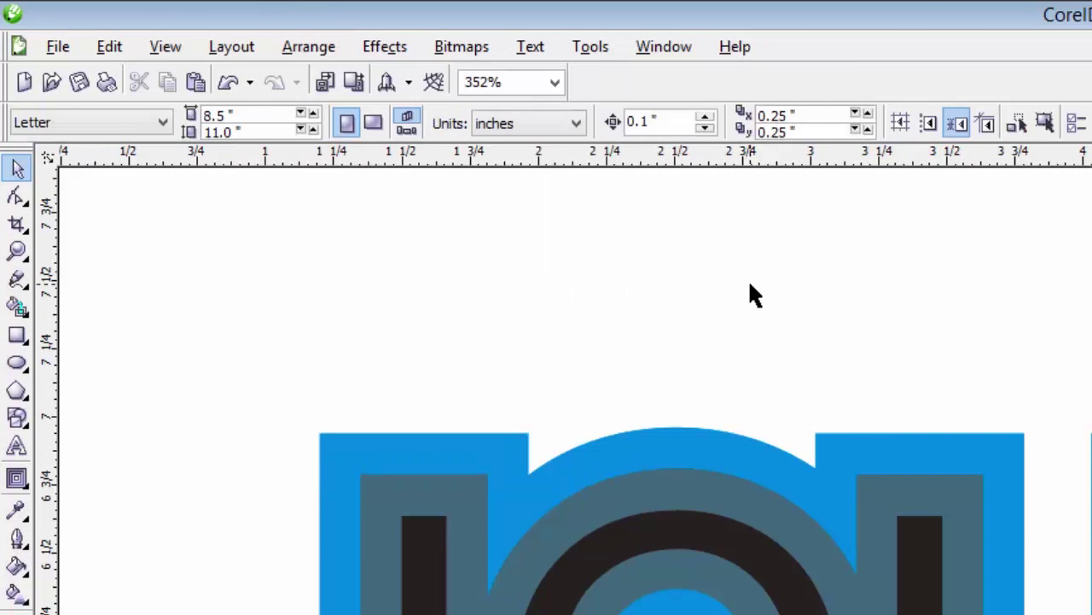
- Ungroup the separated contour shapes and select the outer blue 43-node curve
left_click(866, 457)
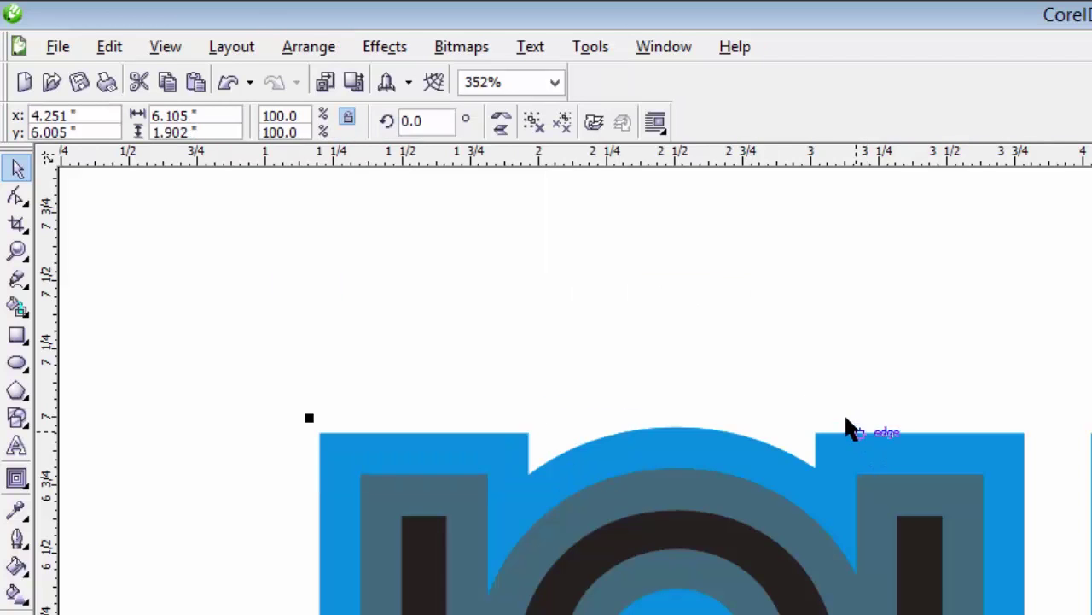
left_click(287, 56)
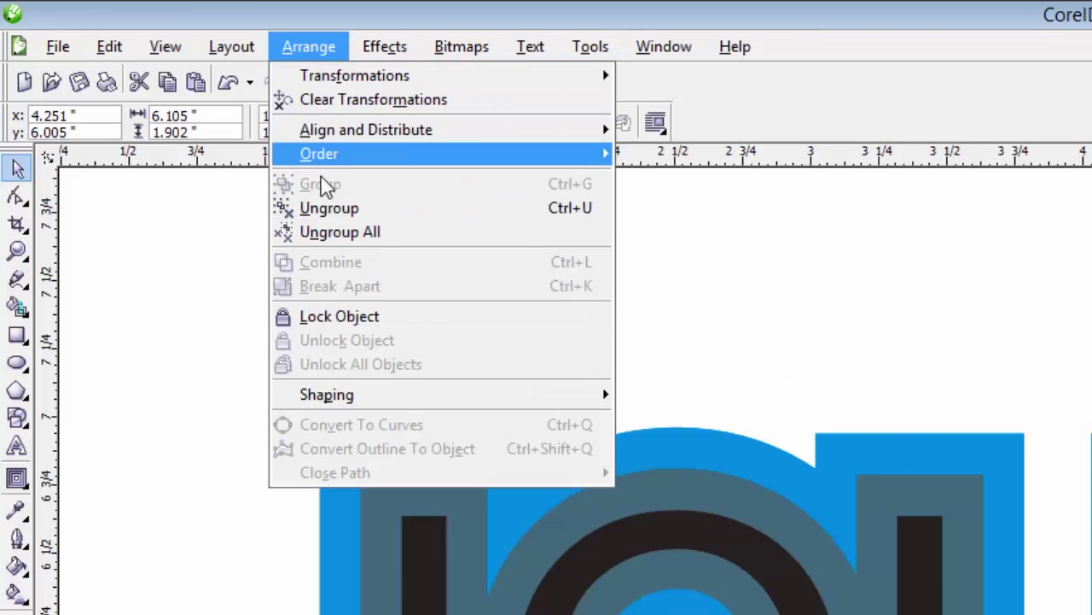
left_click(367, 208)
left_click(726, 290)
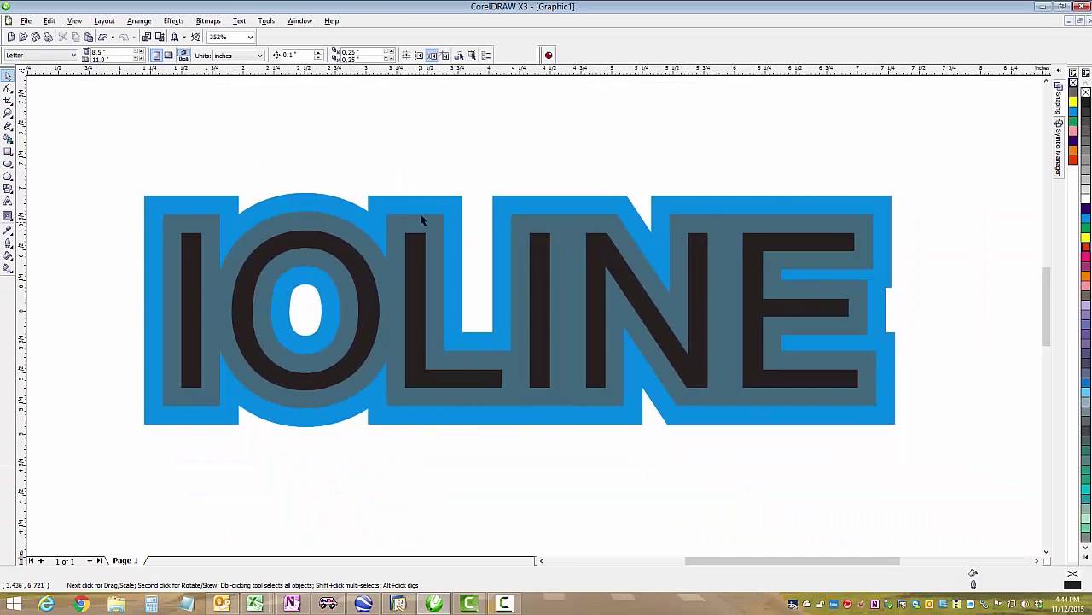
left_click(423, 205)
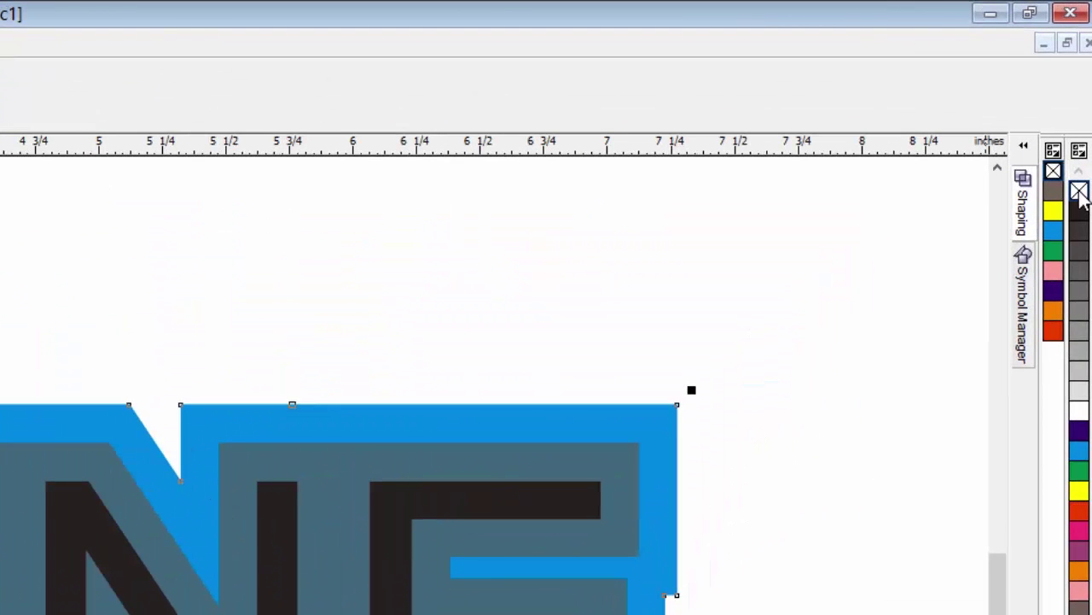
- Remove the fills from the outer and middle contours, outlining them in blue and green
left_click(1086, 92)
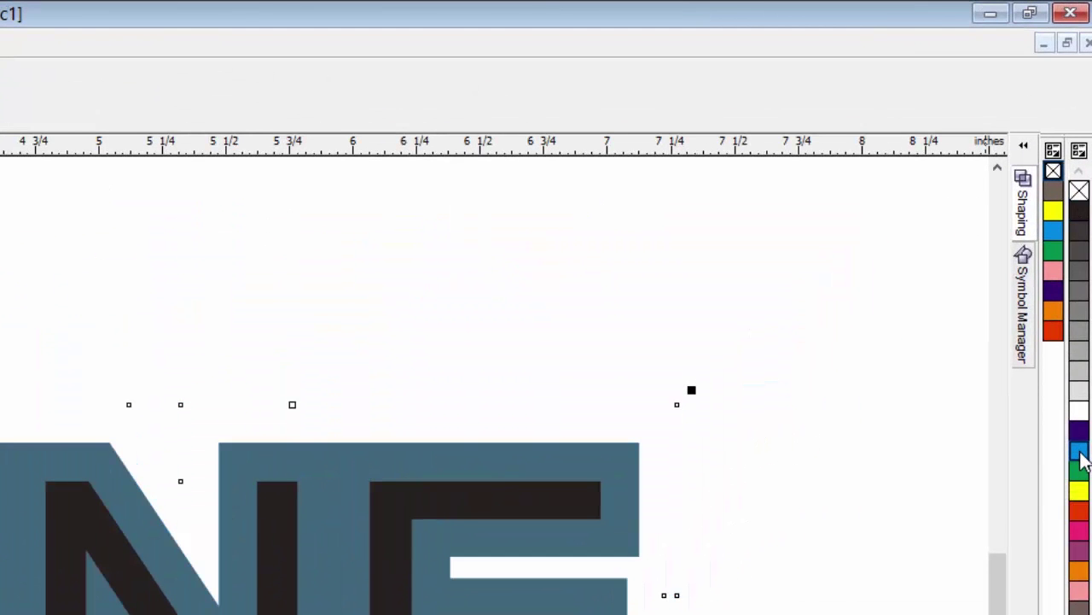
right_click(1080, 453)
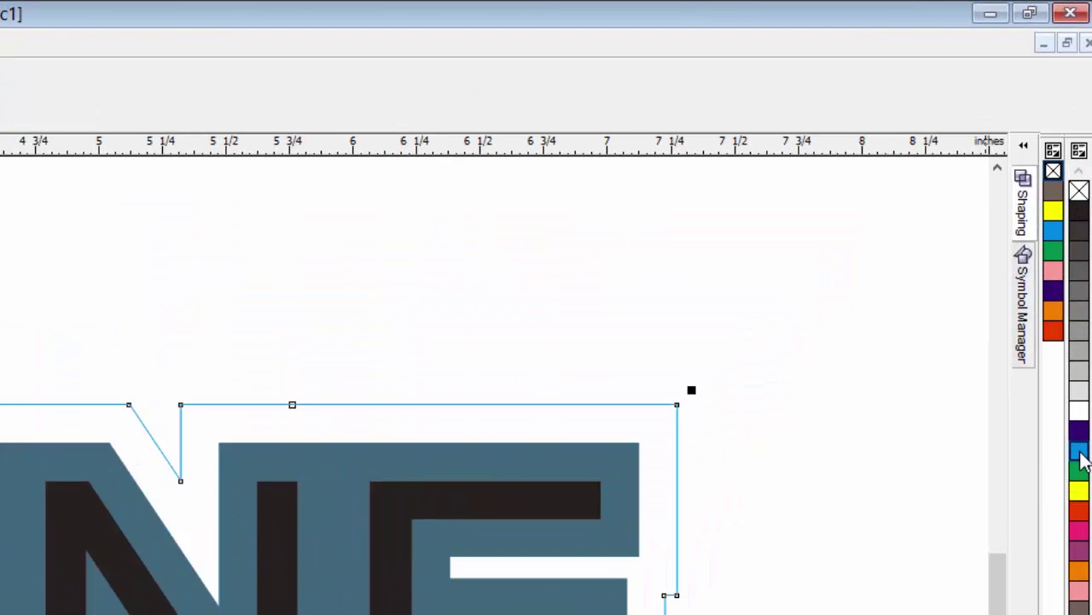
left_click(537, 451)
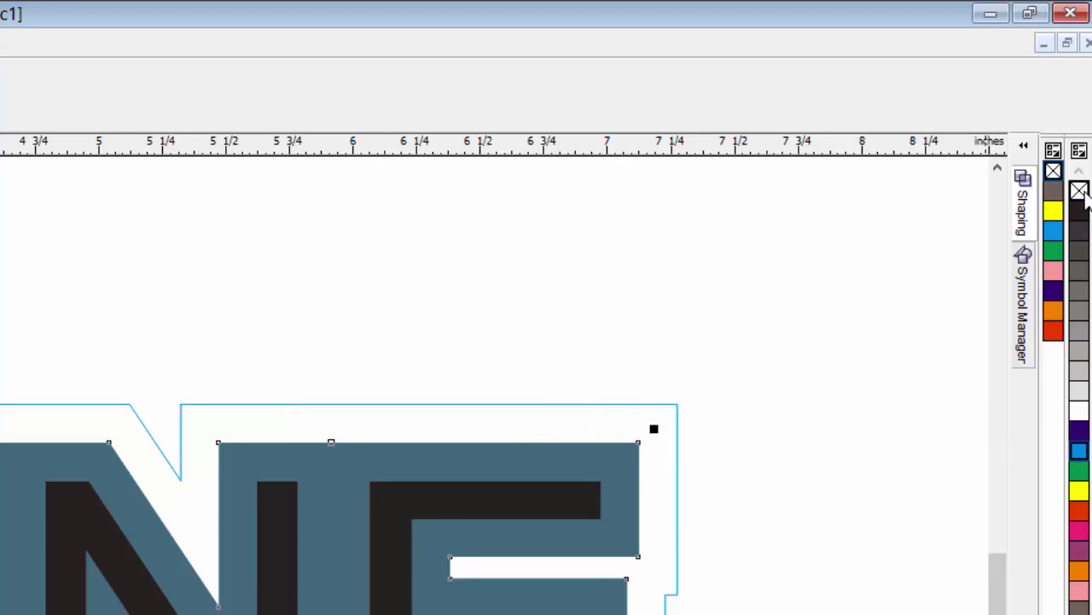
left_click(1080, 191)
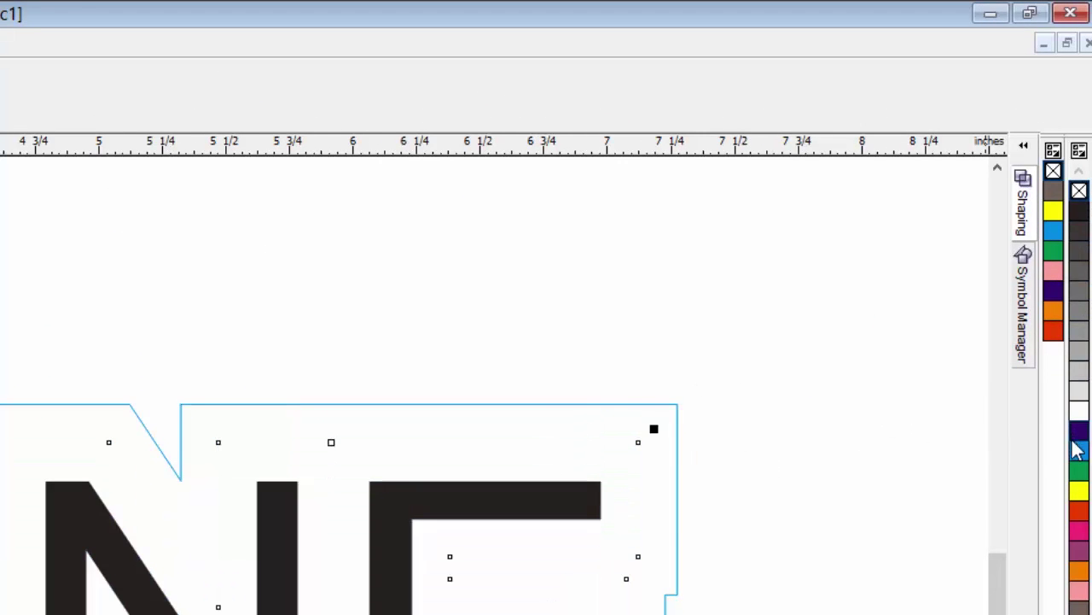
right_click(1079, 472)
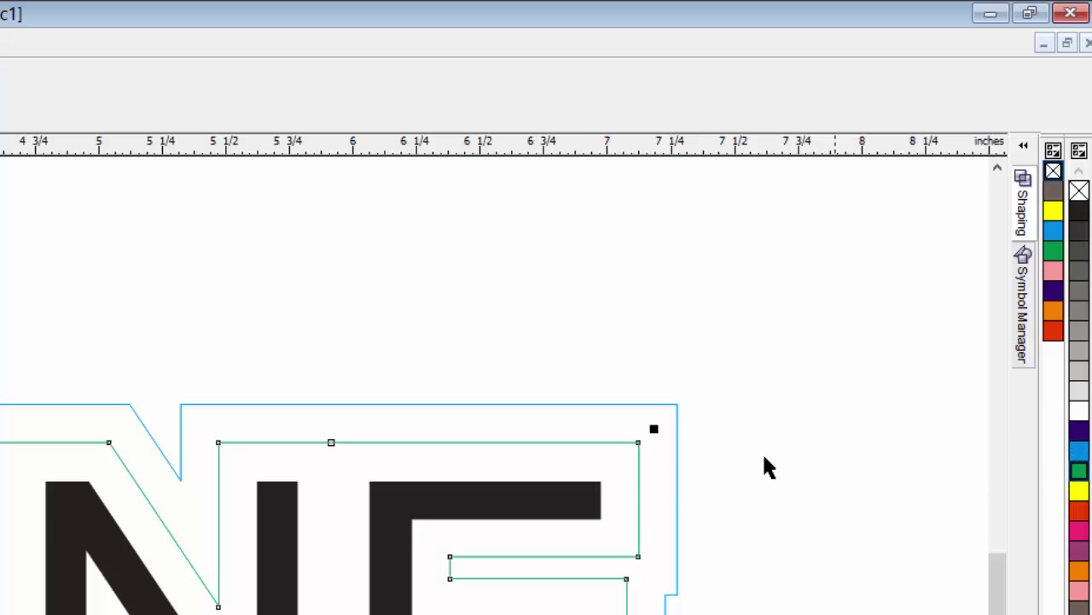
- Make the IOLINE letters unfilled with red outlines
left_click(577, 500)
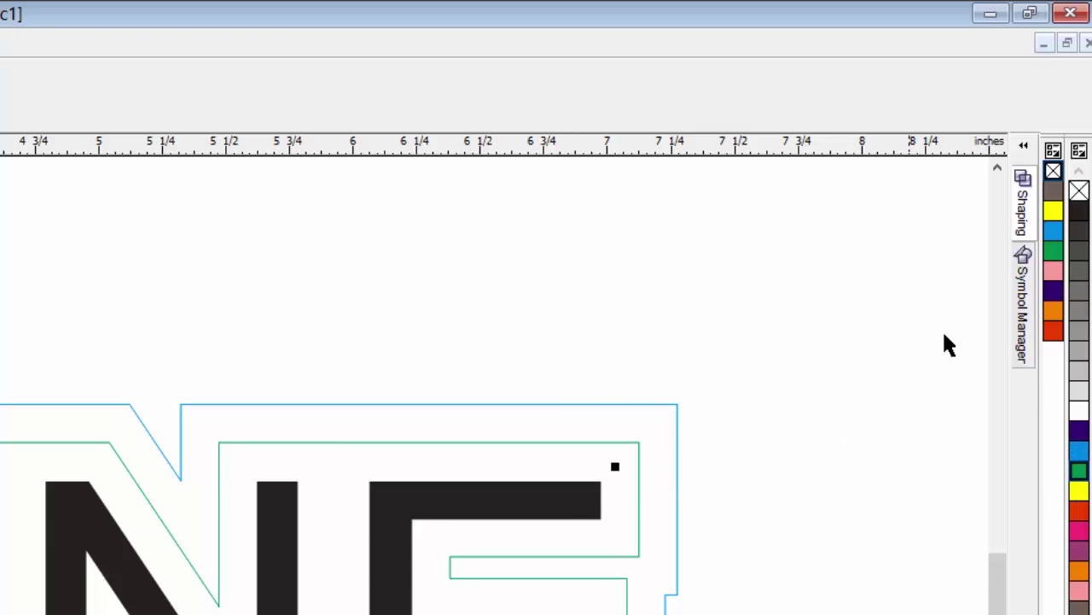
left_click(1079, 191)
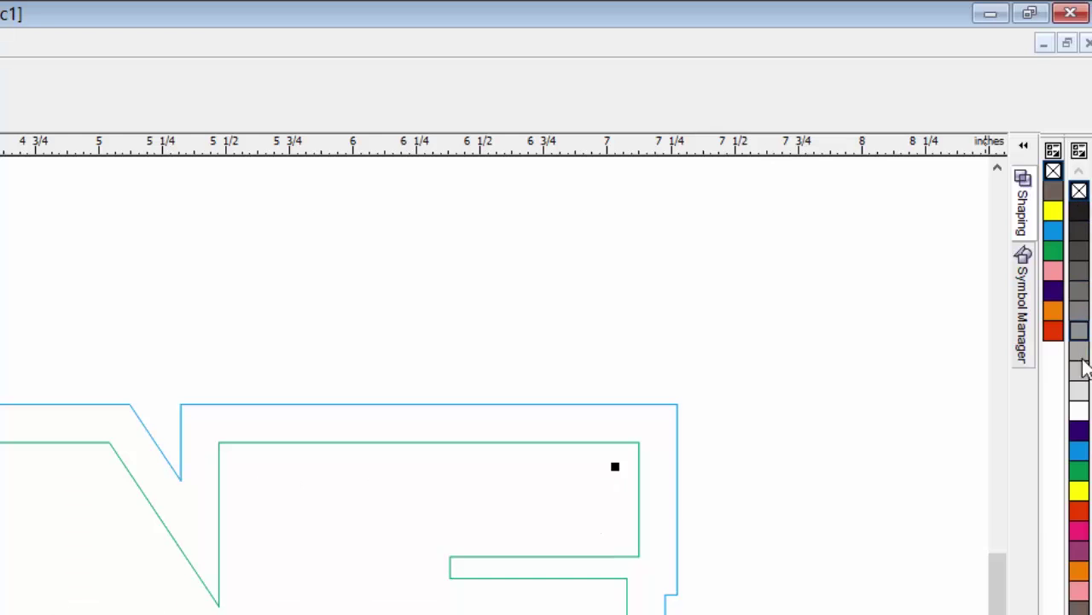
right_click(1080, 512)
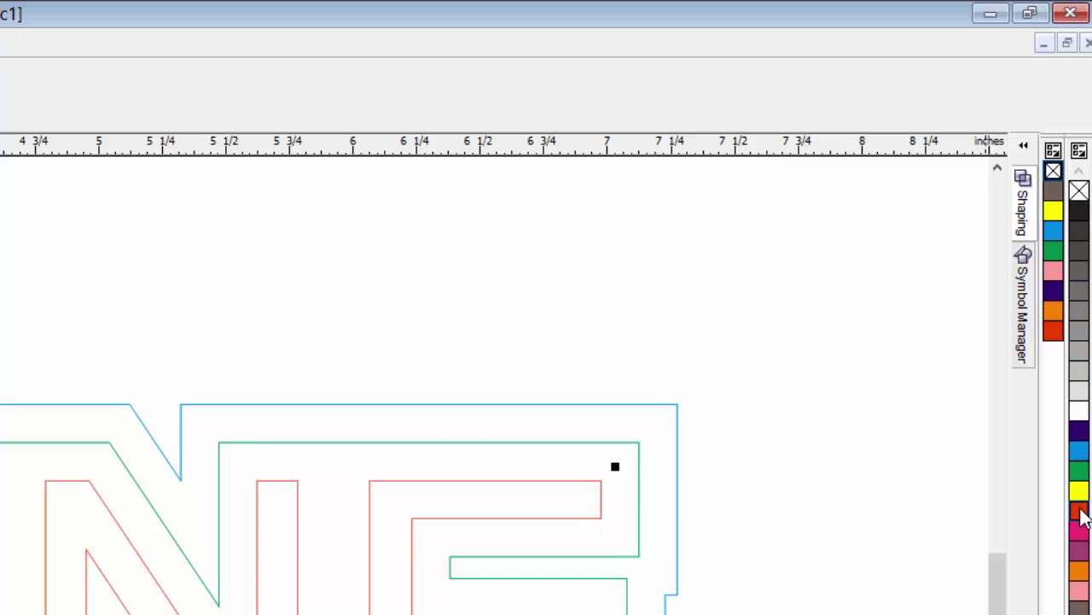
left_click(230, 356)
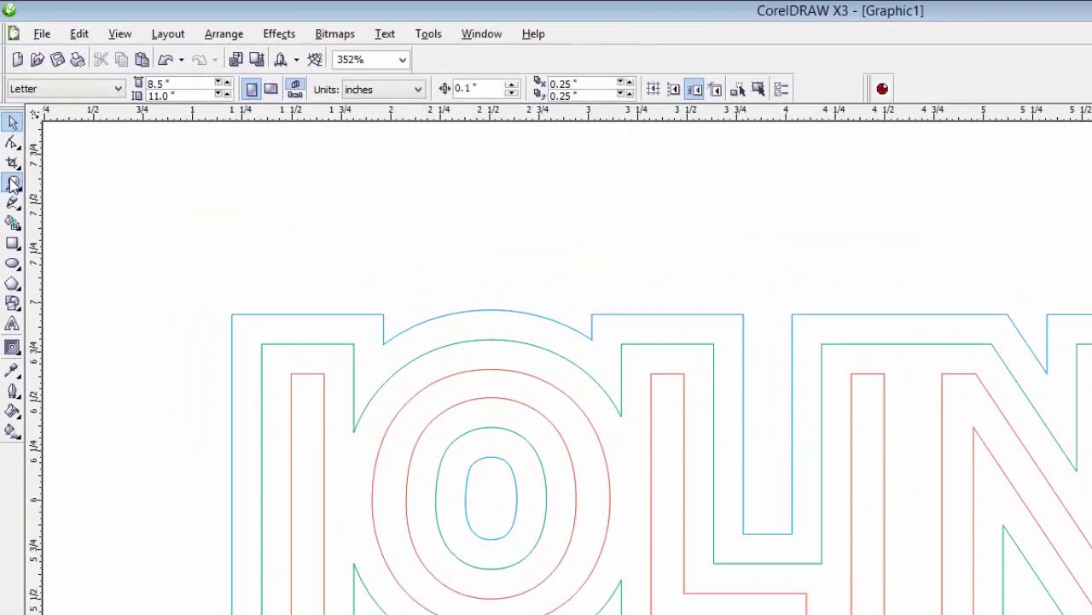
left_click(8, 114)
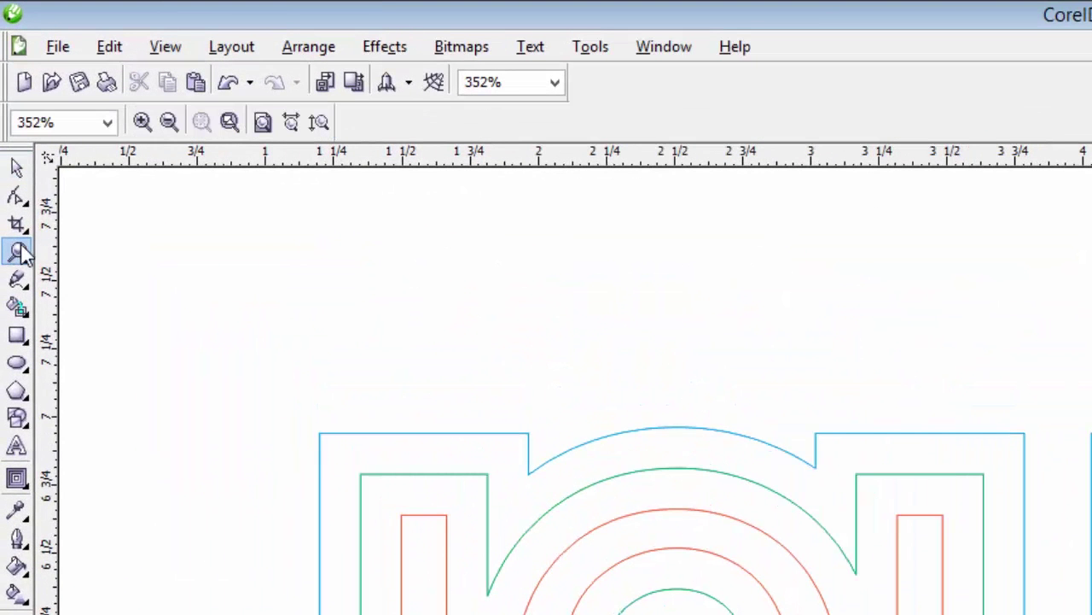
- Zoom to 100%, drag all three IOLINE outlines to the page's bottom-left corner, and reselect them
left_click(263, 122)
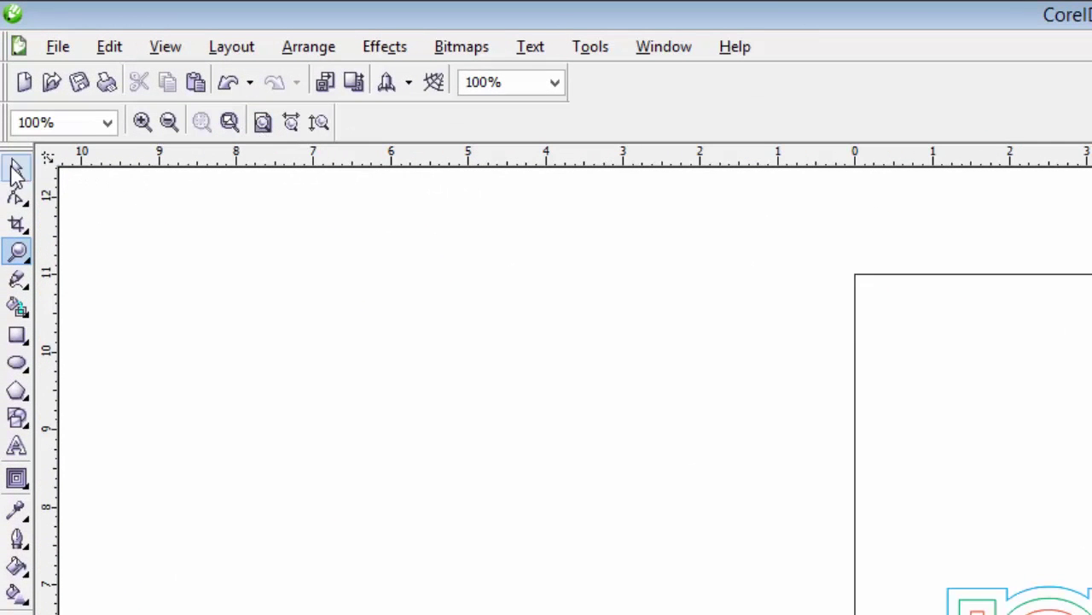
left_click(17, 171)
left_click_drag(390, 244, 663, 353)
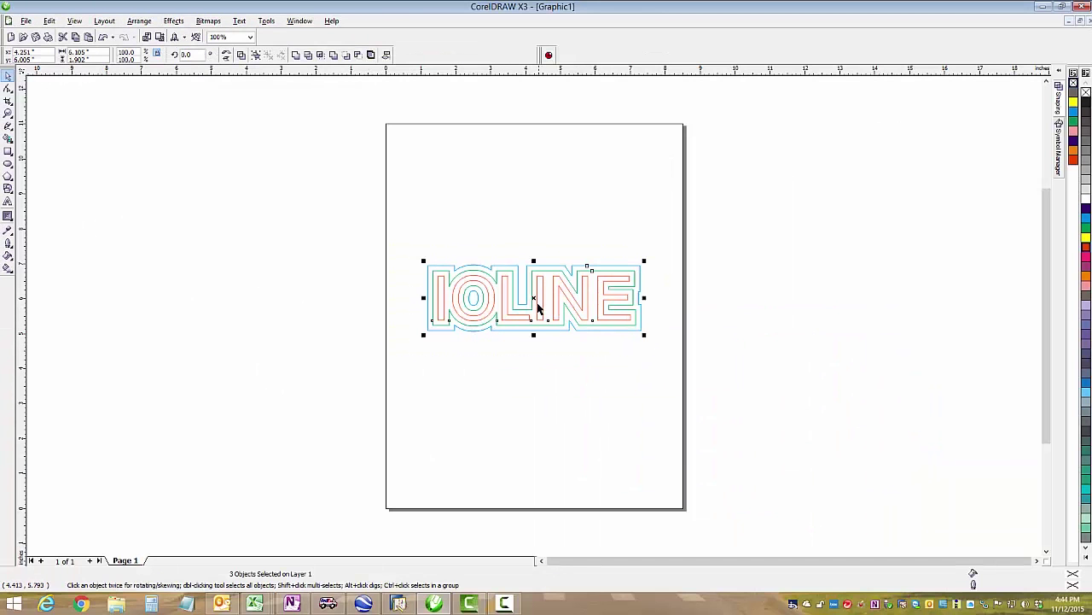
left_click_drag(532, 297, 487, 469)
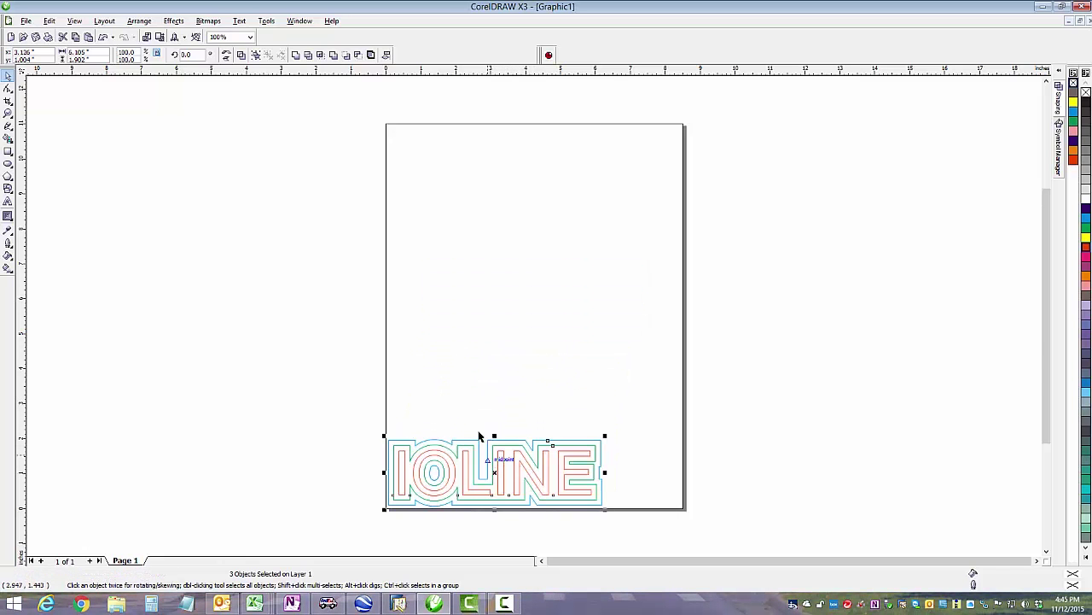
left_click(336, 415)
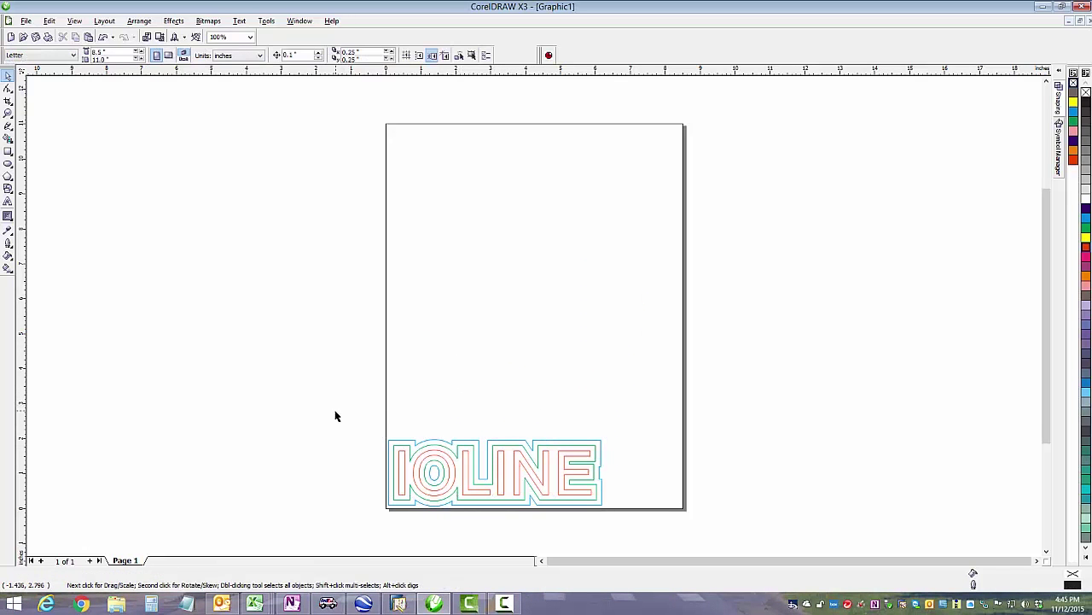
left_click_drag(373, 440, 635, 525)
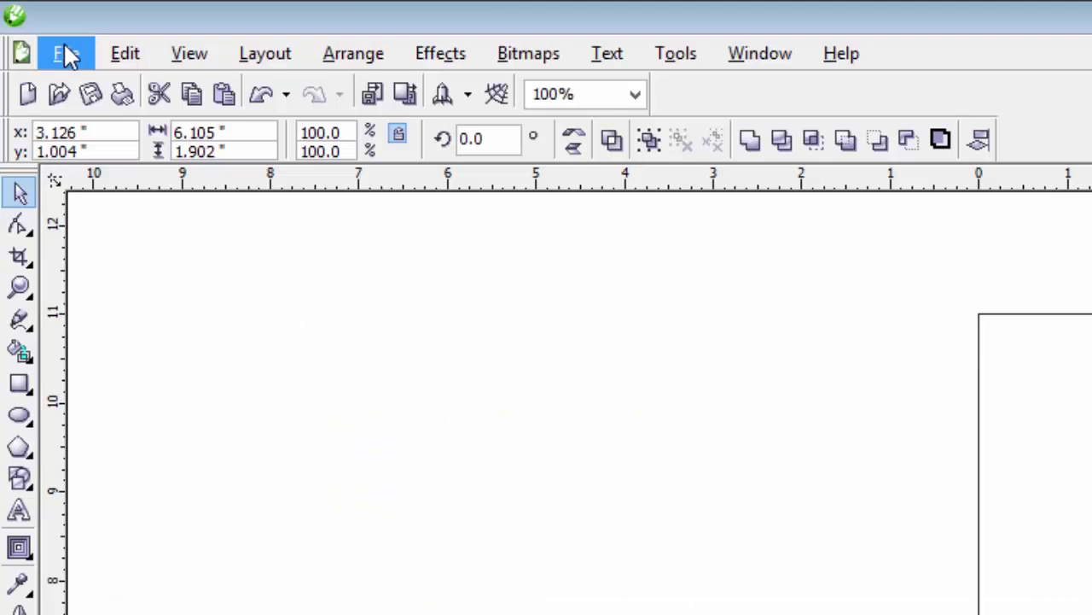
- Export the whole page as a PLT - HPGL Plotter File named Ioline
left_click(27, 20)
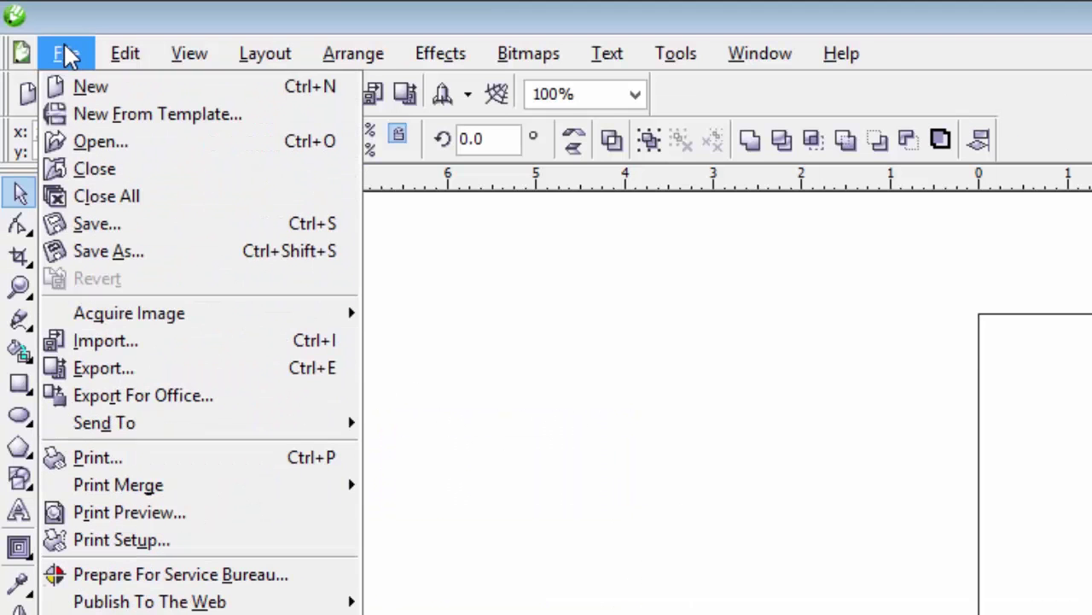
left_click(87, 371)
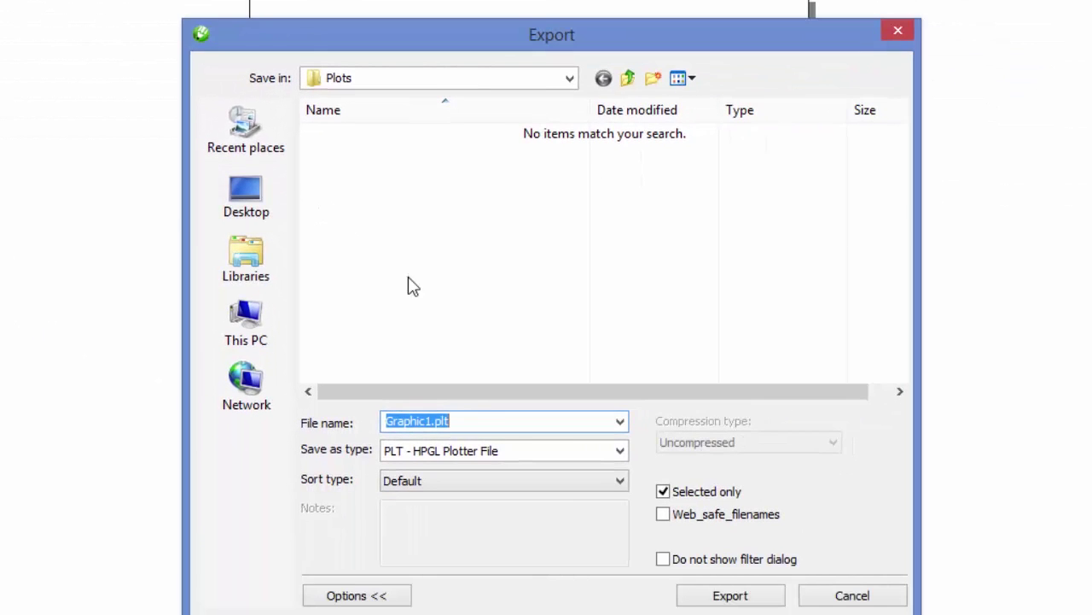
left_click(488, 456)
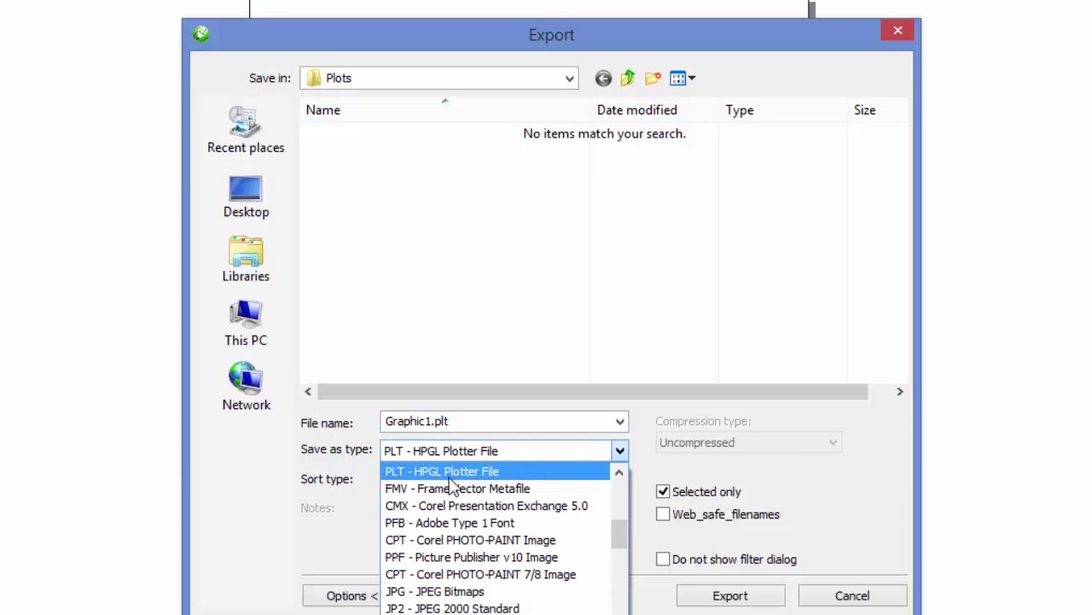
left_click(475, 475)
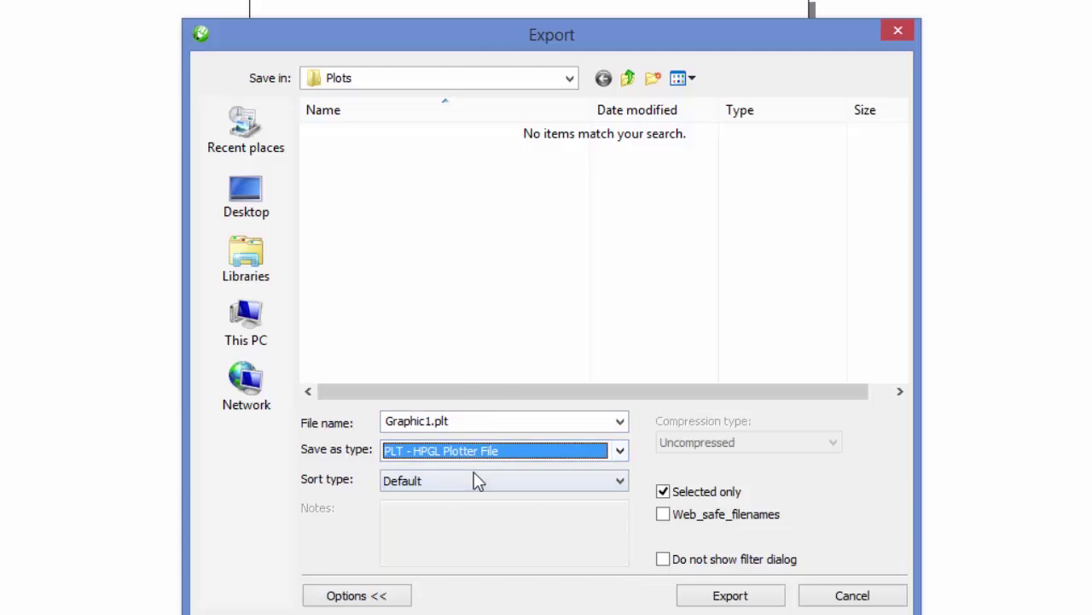
double_click(469, 419)
type("Ioline")
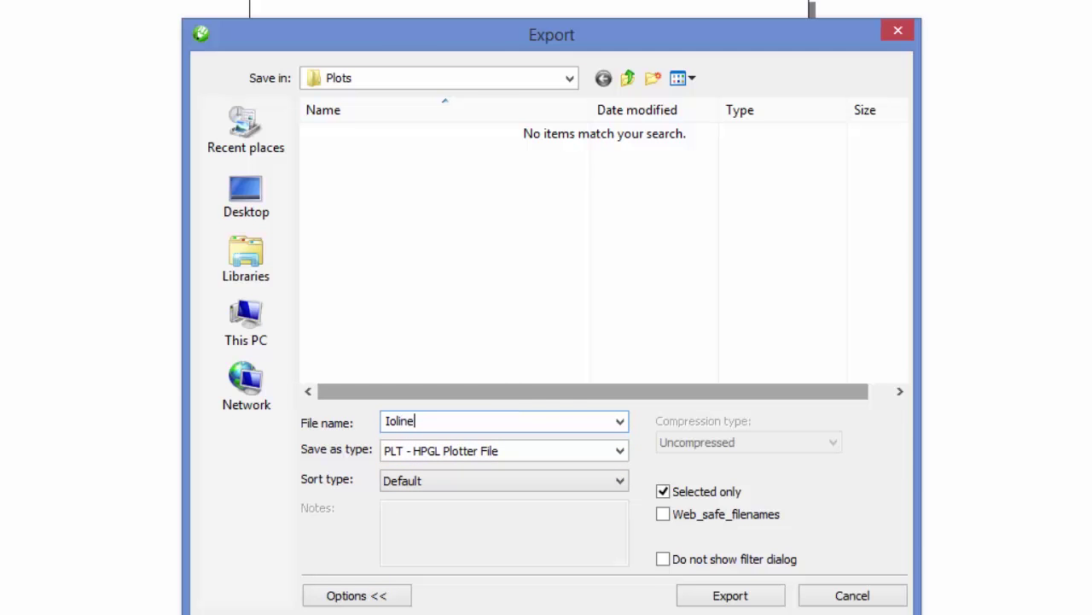
left_click(664, 495)
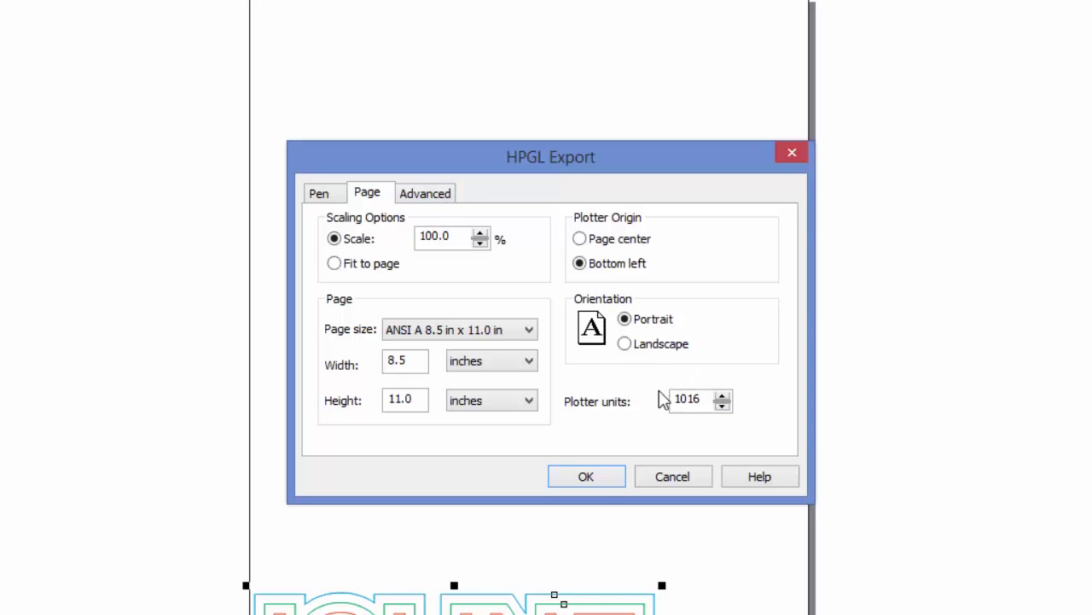
- Confirm the HPGL export at 100% scale, bottom-left origin, and 0.0-inch curve resolution
left_click(429, 197)
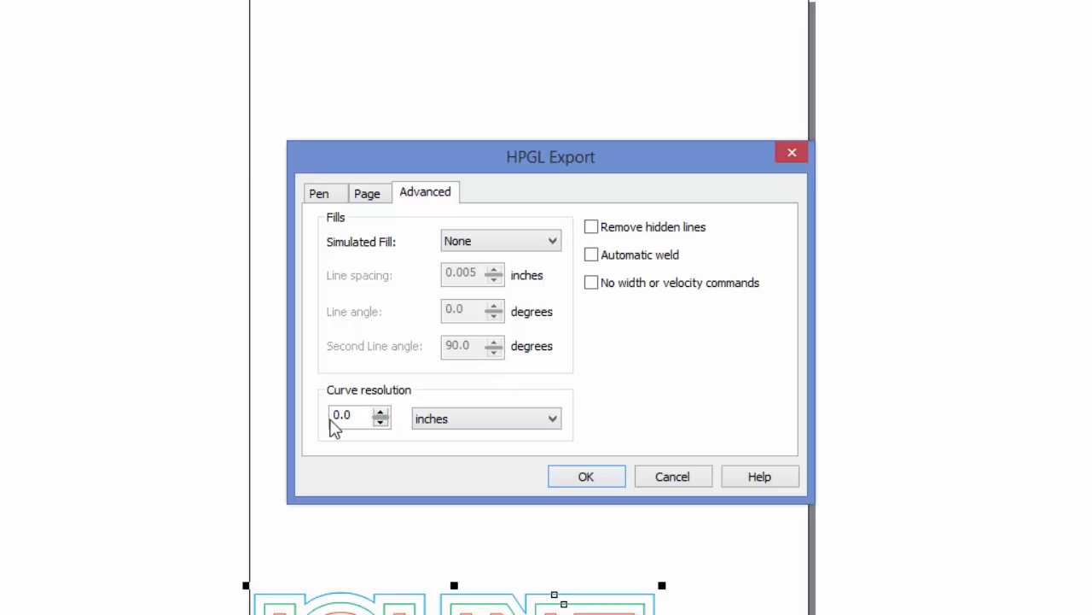
left_click(381, 422)
left_click(587, 480)
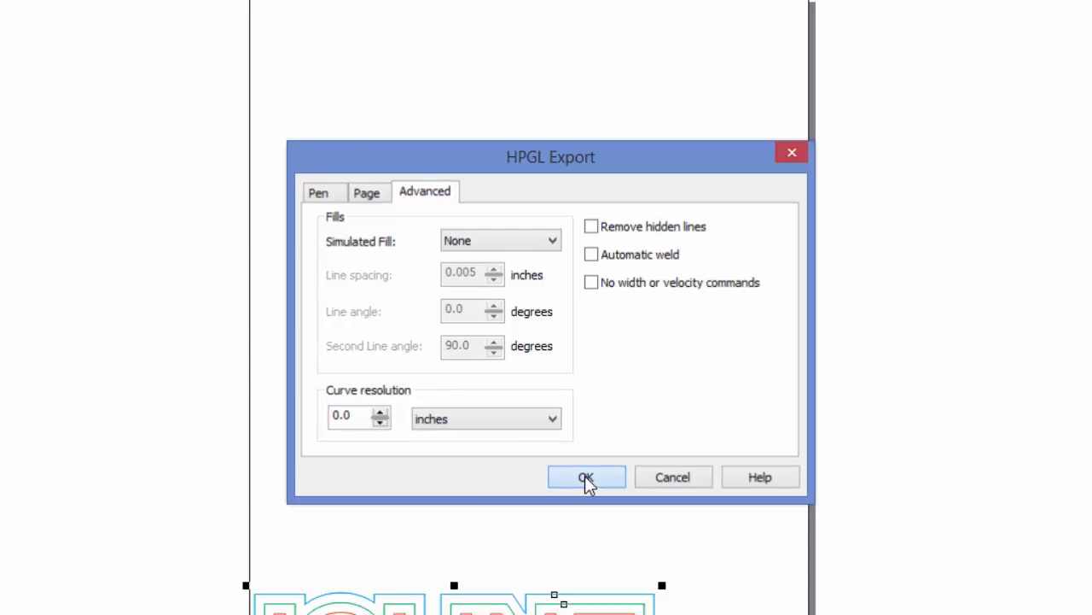